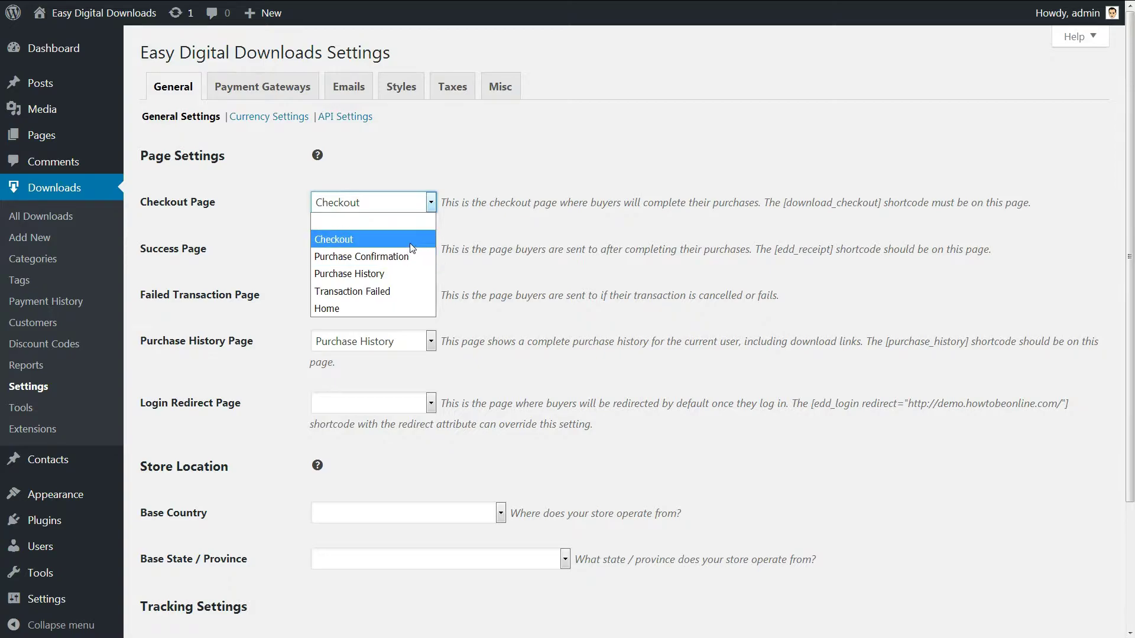
- Review the available page choices for the Checkout, Success and Failed Transaction pages in the general settings
{"action": "left_click", "coordinate": [431, 202]}
{"action": "left_click", "coordinate": [430, 249]}
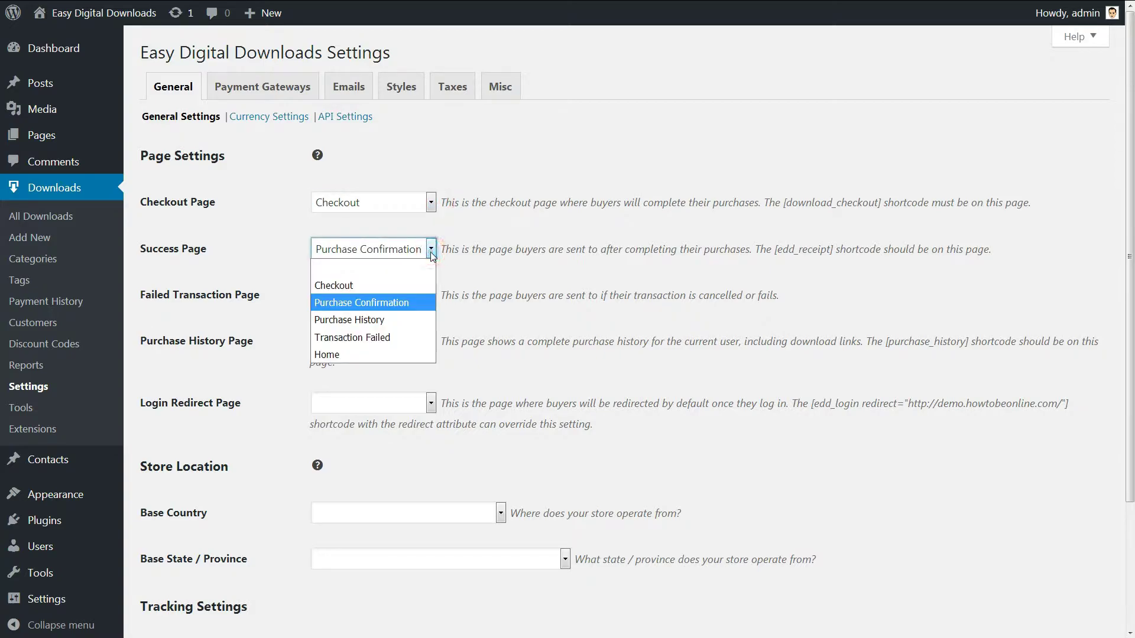
{"action": "left_click", "coordinate": [431, 251]}
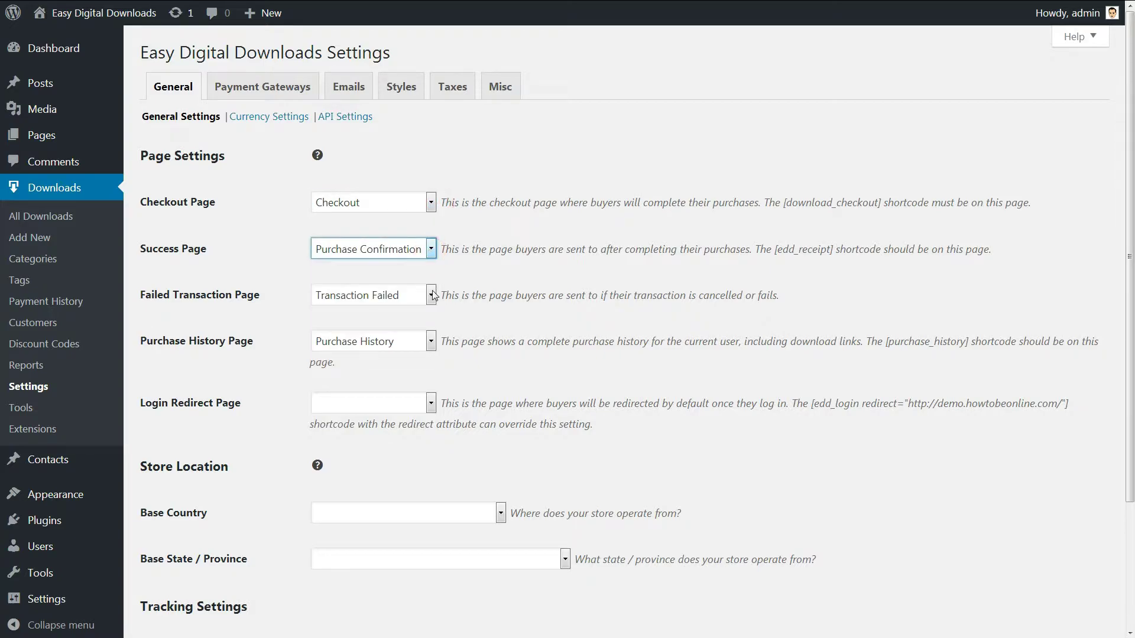
{"action": "left_click", "coordinate": [431, 295]}
{"action": "left_click", "coordinate": [431, 295]}
{"action": "left_click", "coordinate": [430, 202]}
{"action": "left_click", "coordinate": [431, 202]}
{"action": "left_click", "coordinate": [431, 249]}
{"action": "left_click", "coordinate": [431, 249]}
{"action": "left_click", "coordinate": [431, 295]}
{"action": "left_click", "coordinate": [431, 295]}
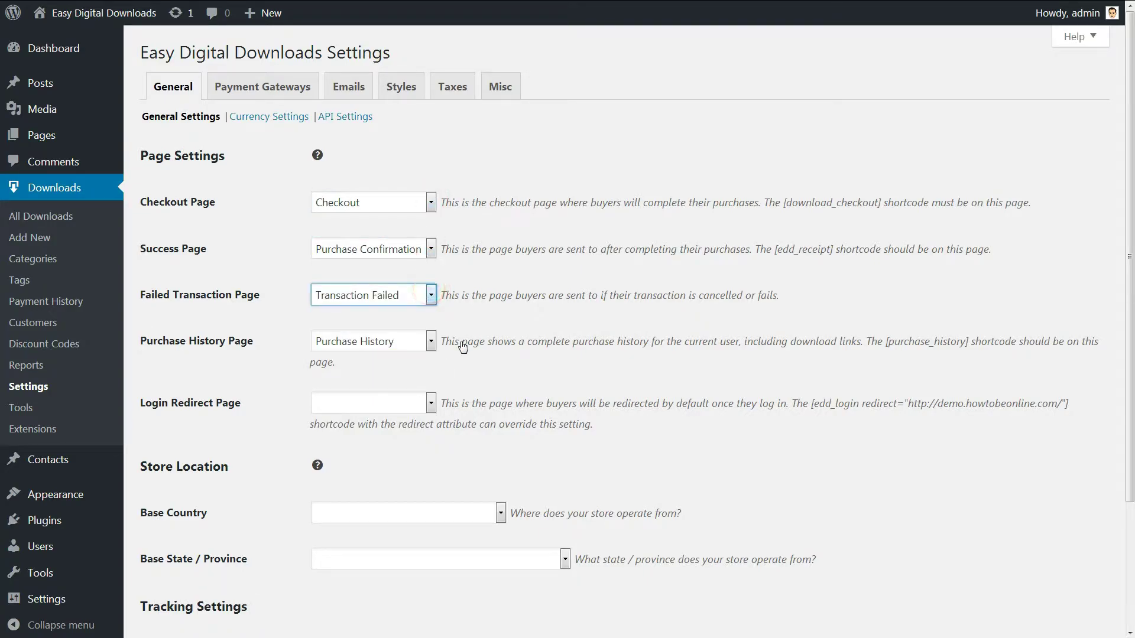
- Check the Purchase History and Login Redirect page choices, then save the general settings
{"action": "left_click", "coordinate": [430, 341]}
{"action": "left_click", "coordinate": [431, 403]}
{"action": "left_click", "coordinate": [431, 403]}
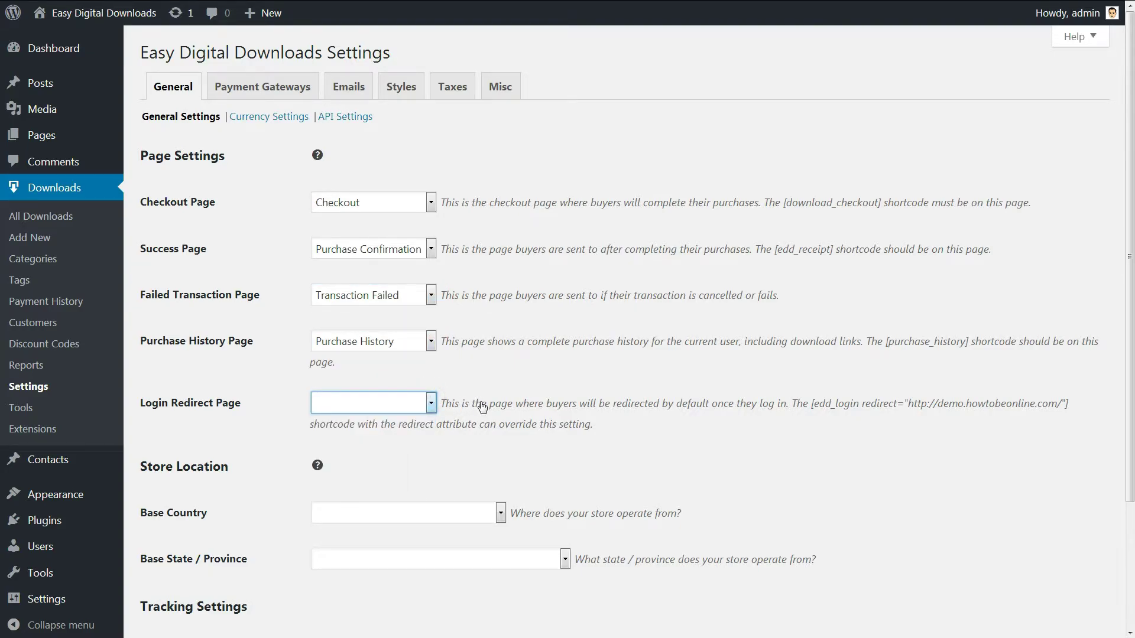
{"action": "scroll", "coordinate": [482, 406], "scroll_direction": "down", "scroll_amount": 3}
{"action": "left_click", "coordinate": [178, 558]}
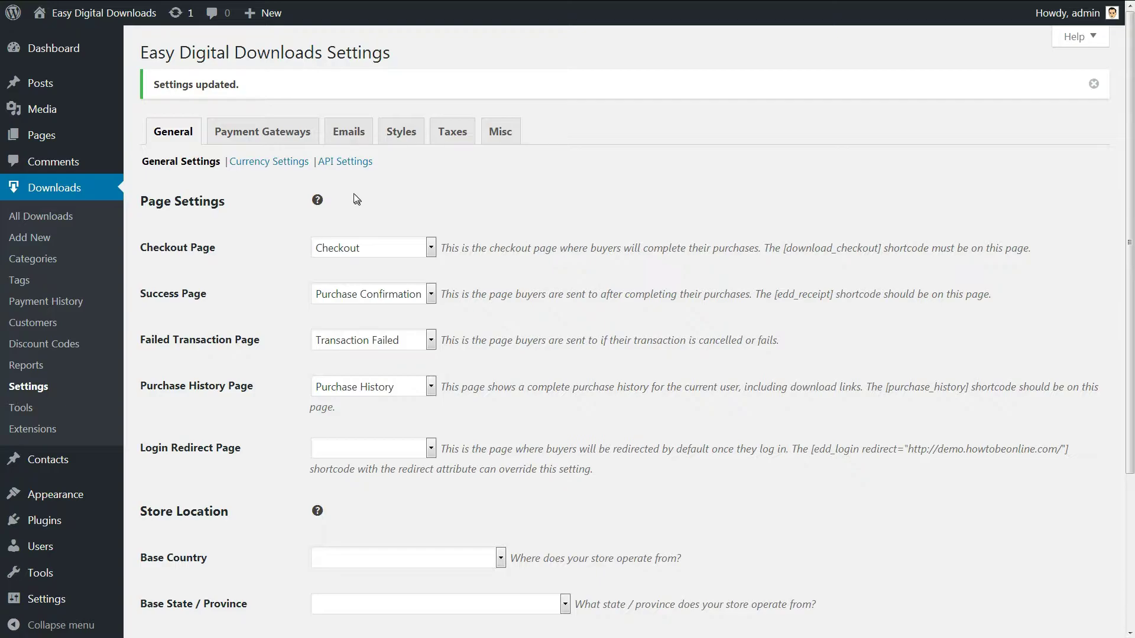
- Open the currency settings and review the available currencies and currency sign positions
{"action": "left_click", "coordinate": [282, 162]}
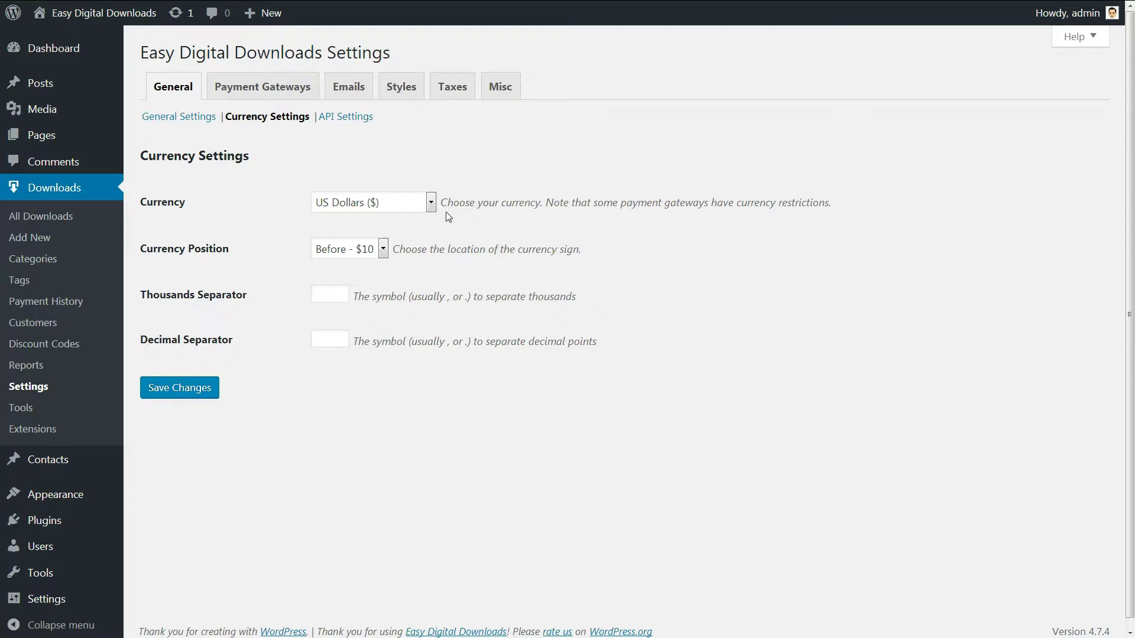
{"action": "left_click", "coordinate": [430, 207]}
{"action": "scroll", "coordinate": [434, 377], "scroll_direction": "down", "scroll_amount": 3}
{"action": "scroll", "coordinate": [434, 248], "scroll_direction": "up", "scroll_amount": 3}
{"action": "left_click", "coordinate": [430, 207]}
{"action": "left_click", "coordinate": [383, 248]}
{"action": "left_click", "coordinate": [383, 250]}
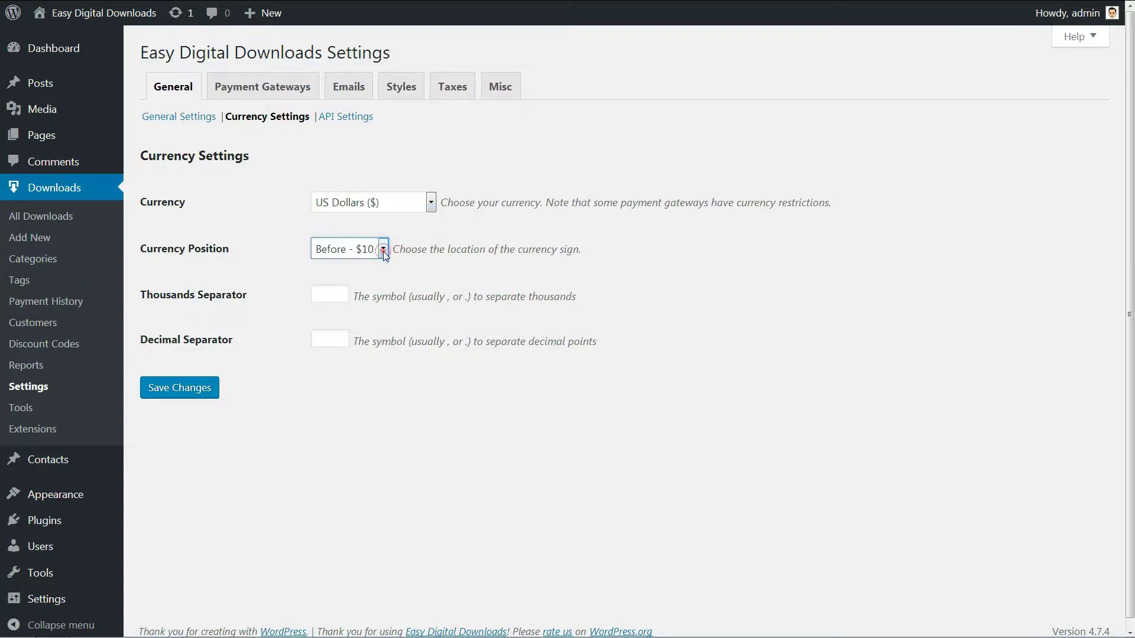
{"action": "left_click", "coordinate": [383, 251]}
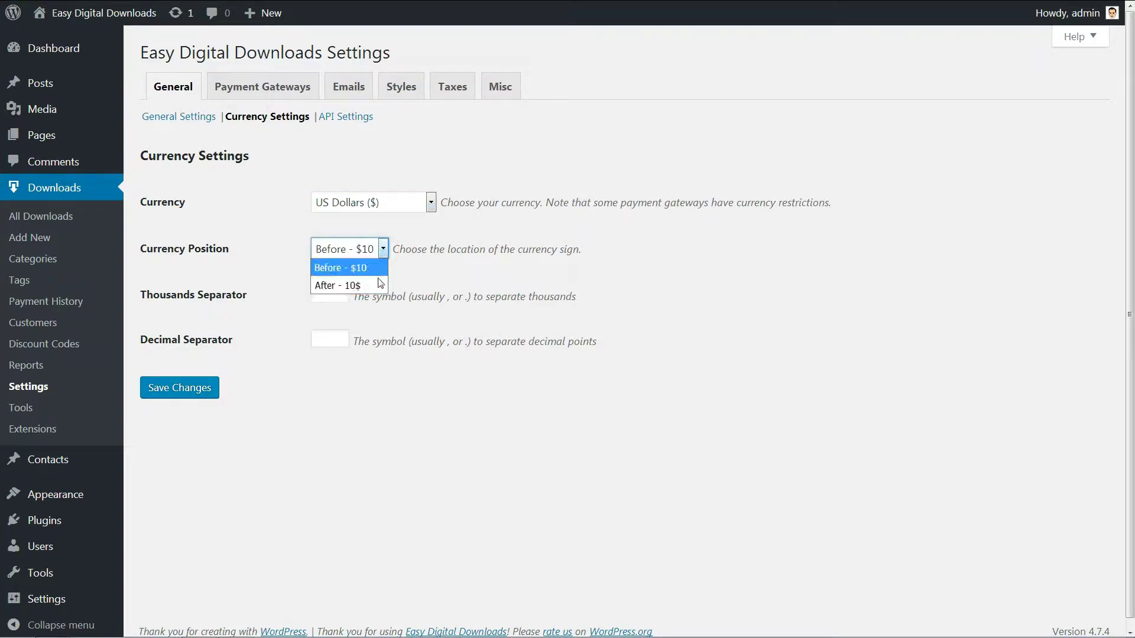
{"action": "left_click", "coordinate": [383, 250]}
- Leave the thousands and decimal separators empty and save the currency settings
{"action": "left_click", "coordinate": [319, 294]}
{"action": "left_click", "coordinate": [319, 341]}
{"action": "left_click", "coordinate": [211, 390]}
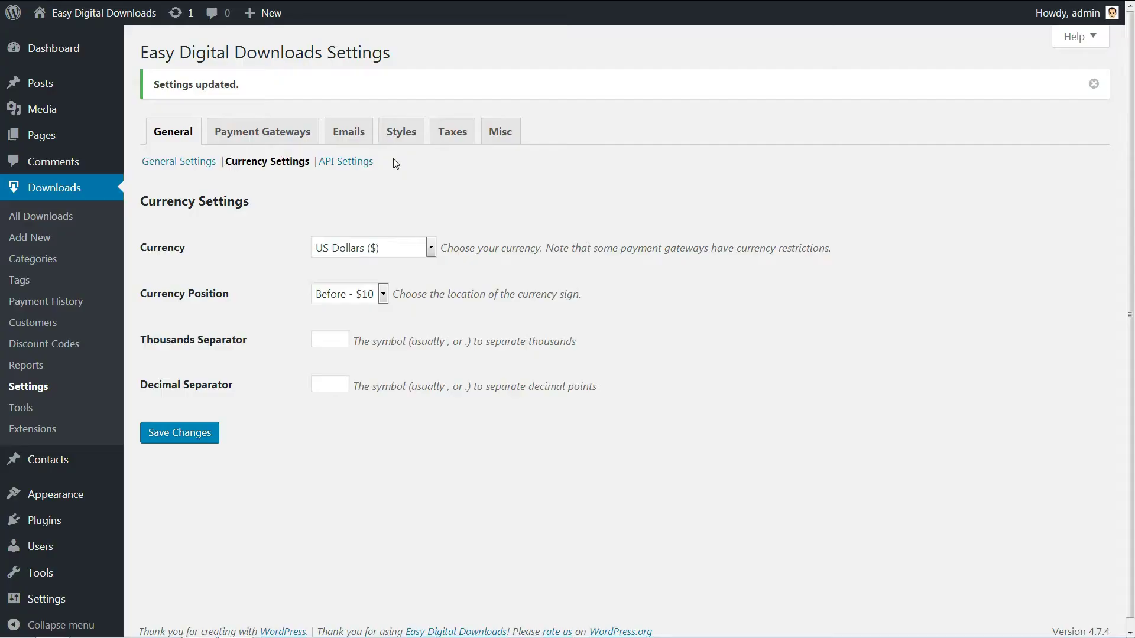
{"action": "left_click", "coordinate": [283, 140]}
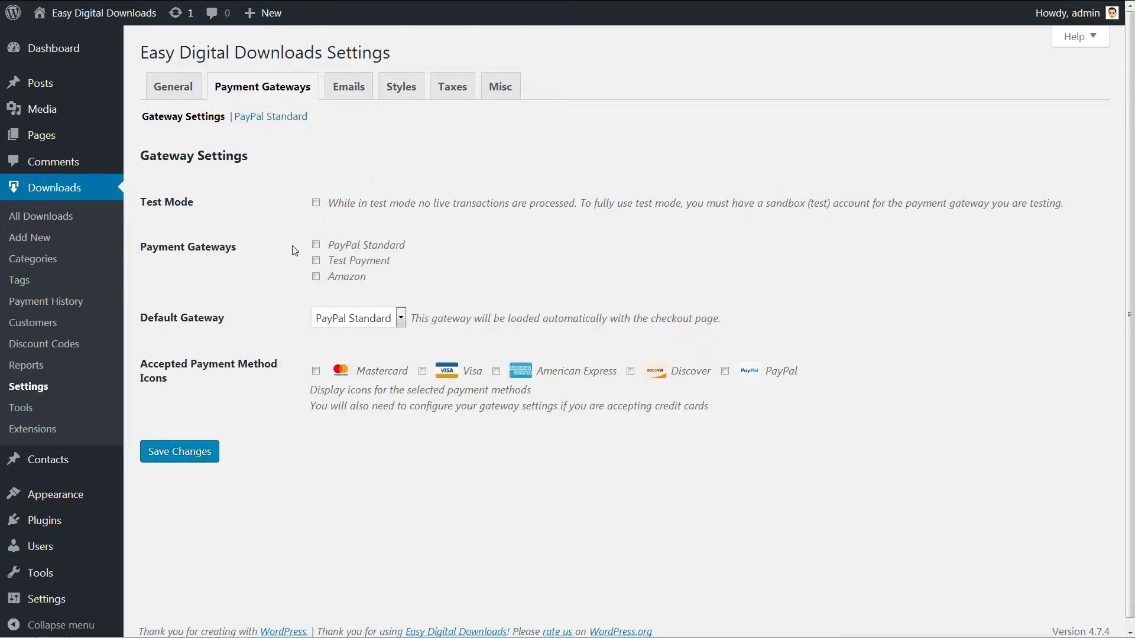
{"action": "left_click", "coordinate": [315, 244]}
{"action": "left_click", "coordinate": [316, 276]}
- Open the payment gateway settings, enable PayPal Standard and Amazon, and choose PayPal Standard as the default gateway
{"action": "left_click", "coordinate": [274, 90]}
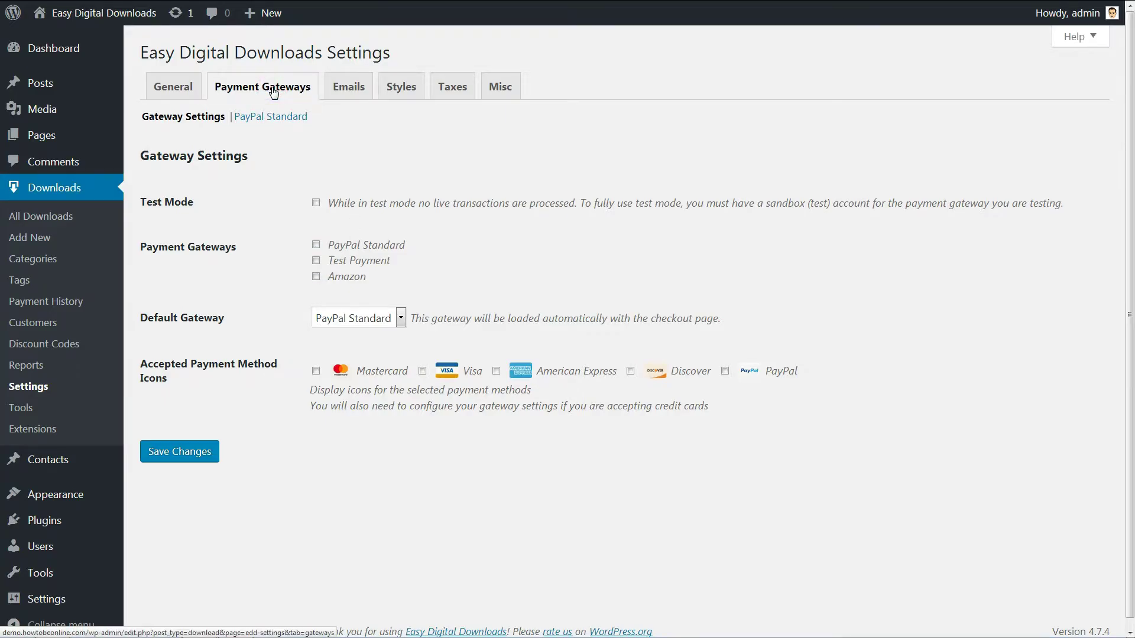
{"action": "left_click", "coordinate": [315, 244]}
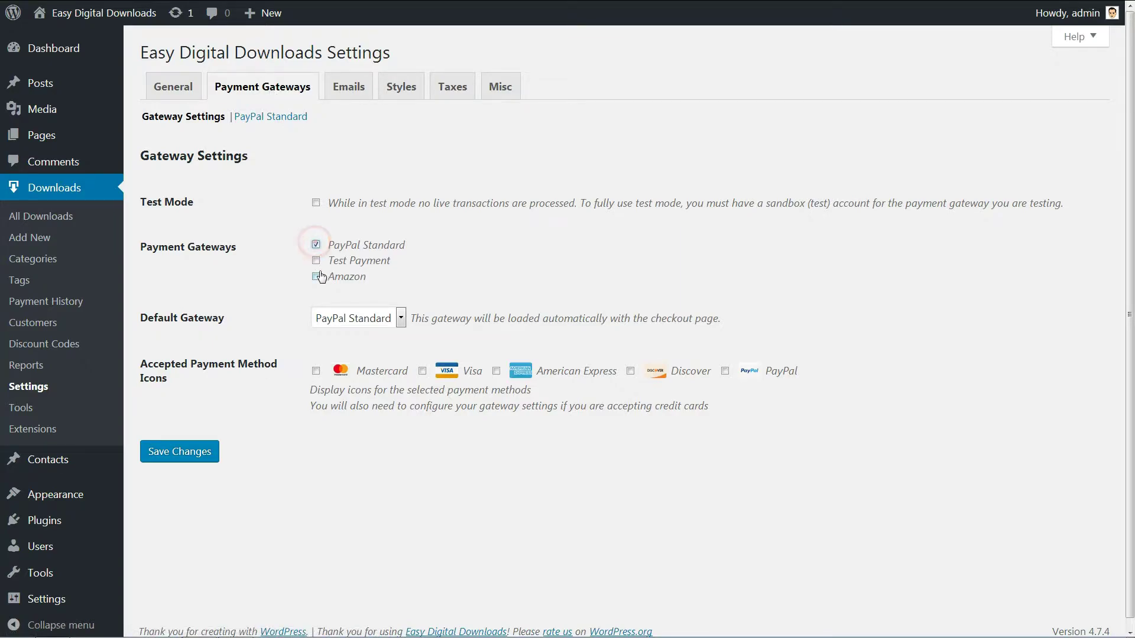
{"action": "left_click", "coordinate": [316, 278]}
{"action": "left_click", "coordinate": [401, 318]}
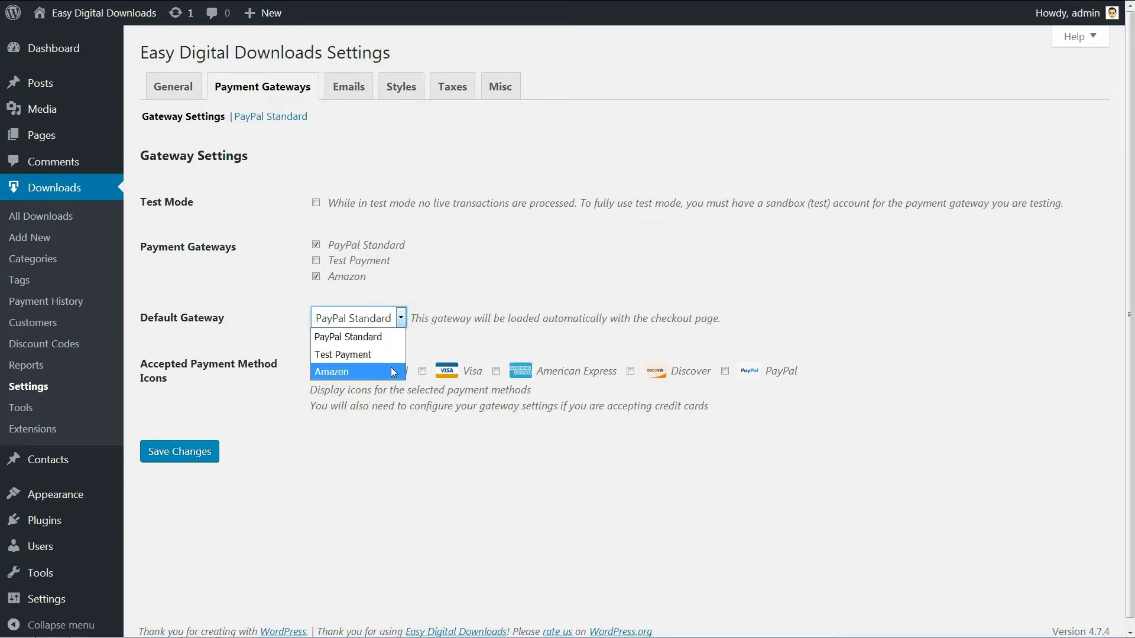
{"action": "left_click", "coordinate": [388, 341]}
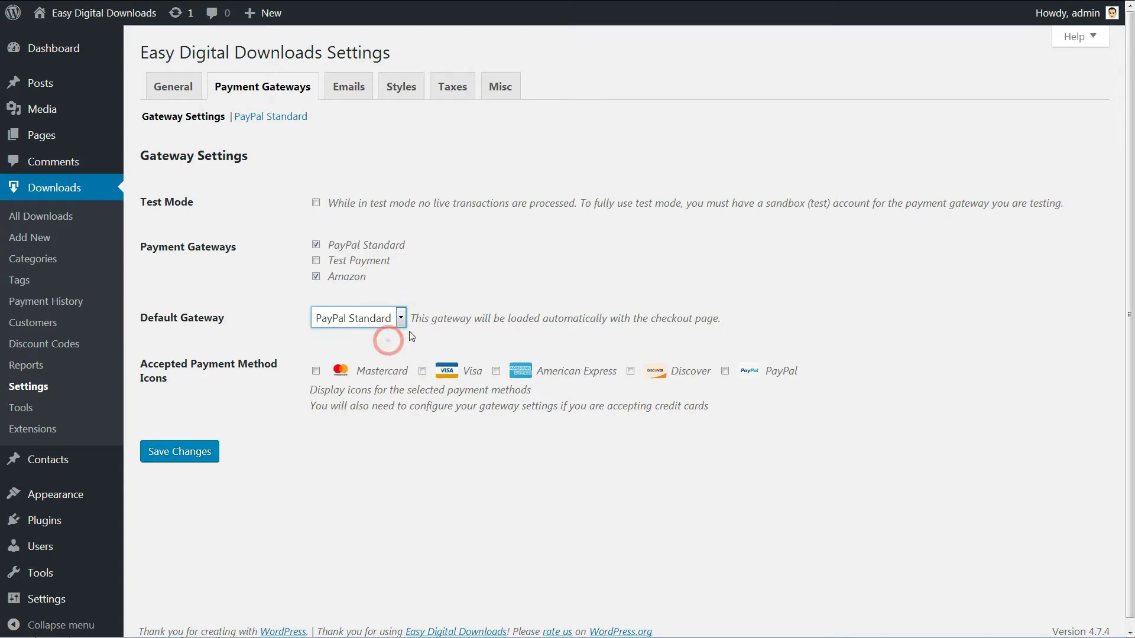
- Select the Mastercard, Visa and PayPal payment method icons, leaving American Express and Discover deselected
{"action": "left_click", "coordinate": [316, 372]}
{"action": "left_click", "coordinate": [422, 372]}
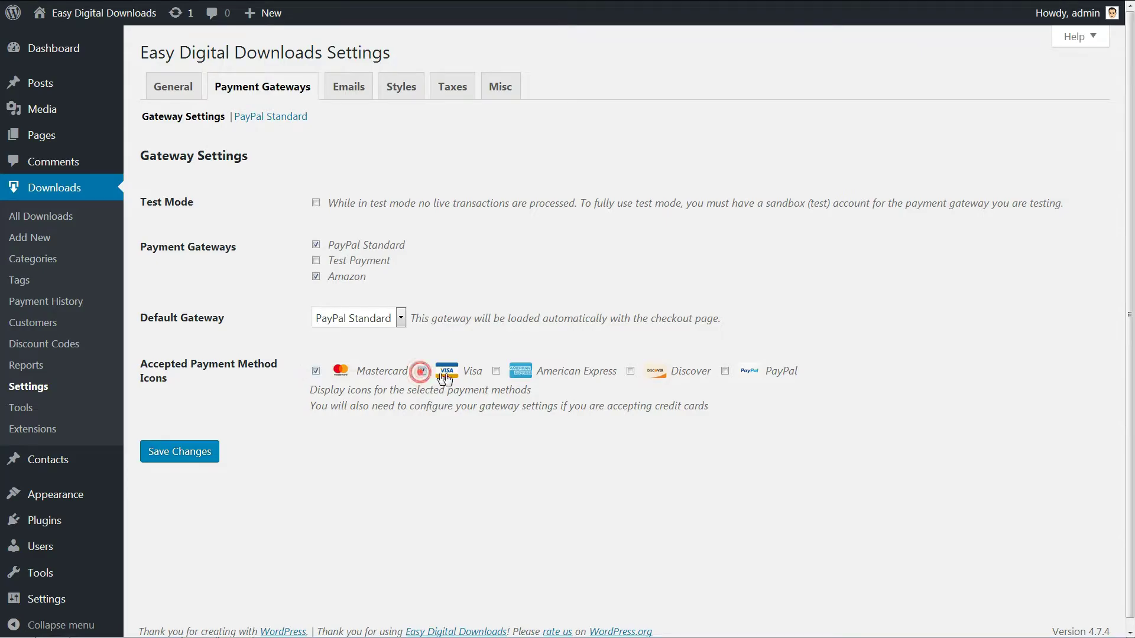
{"action": "left_click", "coordinate": [496, 372]}
{"action": "left_click", "coordinate": [630, 371]}
{"action": "left_click", "coordinate": [725, 372]}
{"action": "left_click", "coordinate": [630, 371]}
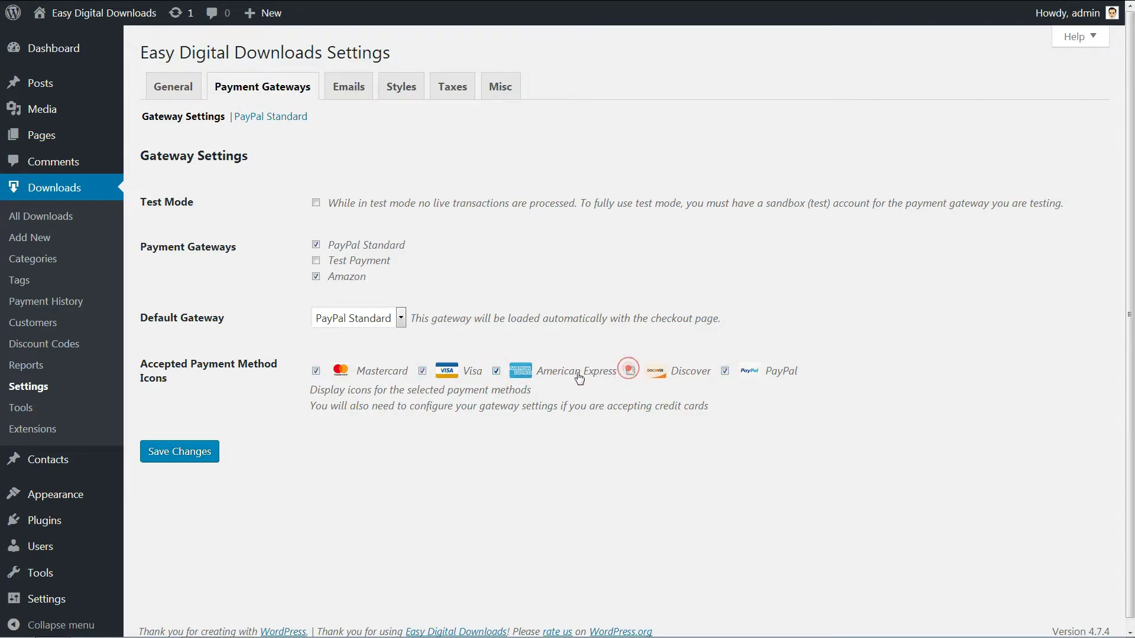
{"action": "left_click", "coordinate": [497, 371]}
- Examine the PayPal Standard email, page style and API credential fields, and PayPal's overview of Custom Payment Pages
{"action": "left_click", "coordinate": [290, 122]}
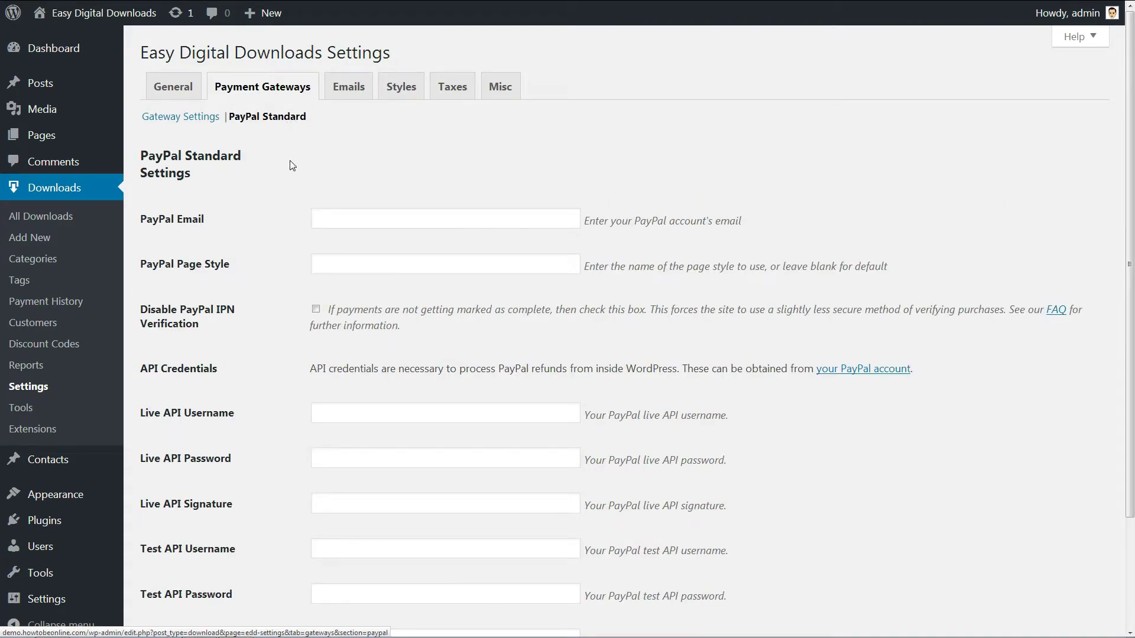
{"action": "left_click", "coordinate": [328, 213]}
{"action": "left_click", "coordinate": [324, 263]}
{"action": "scroll", "coordinate": [331, 271], "scroll_direction": "down", "scroll_amount": 3}
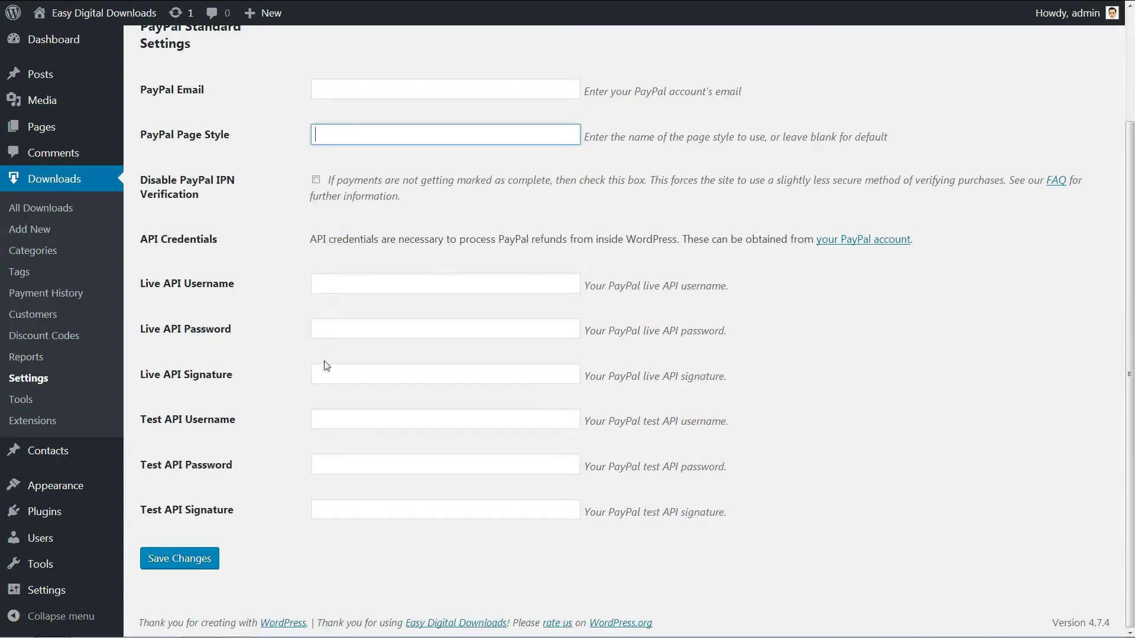
{"action": "left_click", "coordinate": [335, 91]}
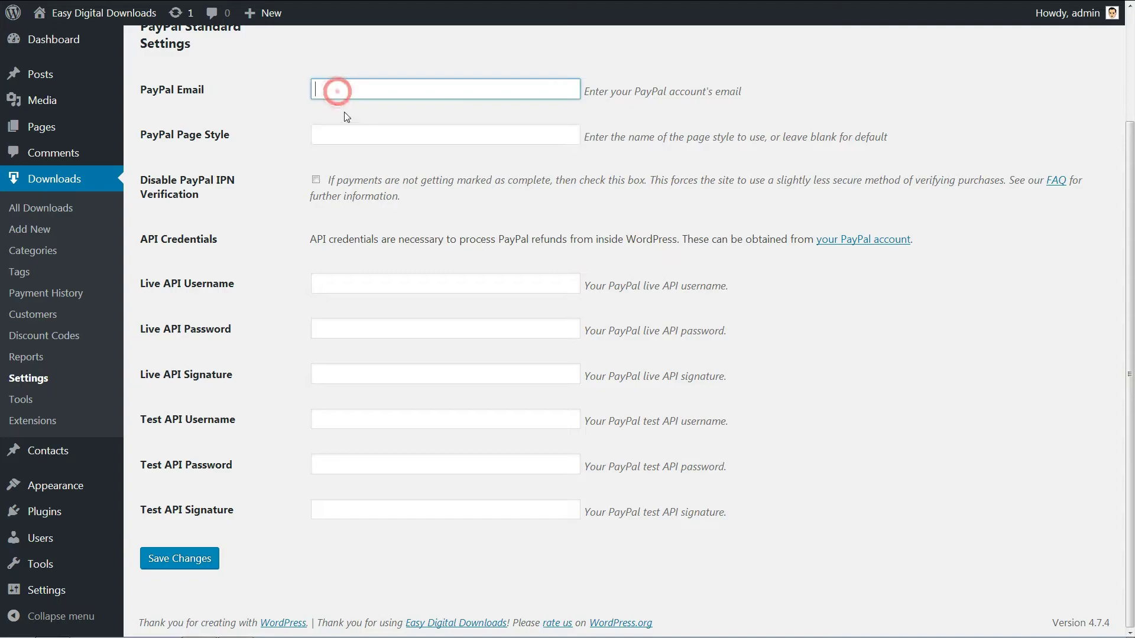
{"action": "scroll", "coordinate": [347, 114], "scroll_direction": "up", "scroll_amount": 2}
{"action": "scroll", "coordinate": [348, 120], "scroll_direction": "down", "scroll_amount": 2}
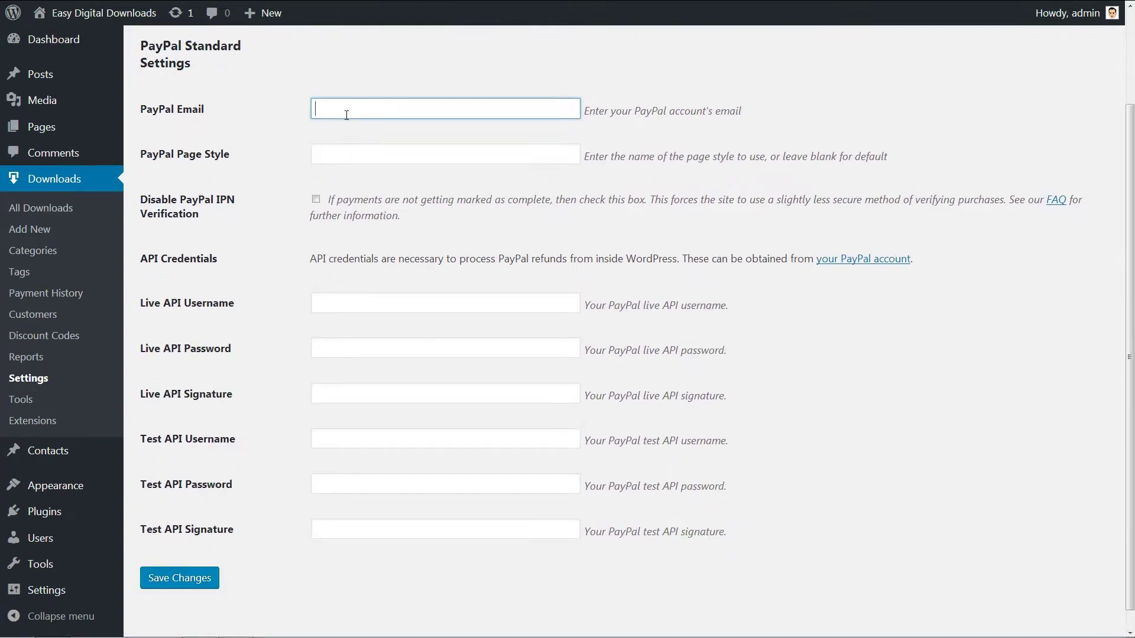
{"action": "left_click", "coordinate": [339, 133]}
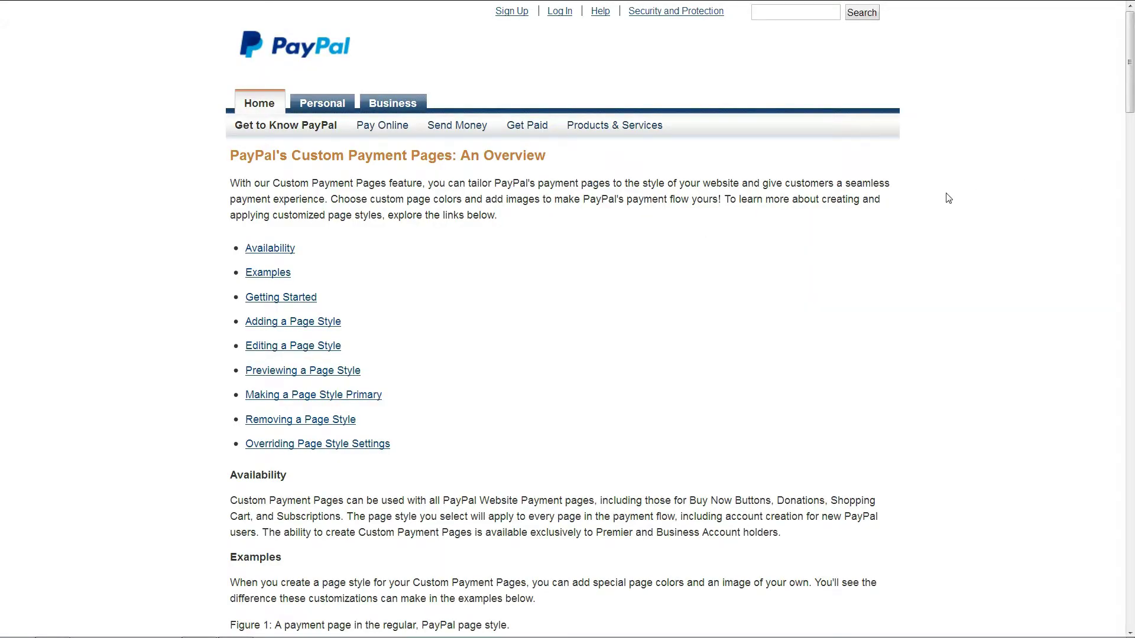
{"action": "left_click_drag", "start_coordinate": [1130, 86], "coordinate": [1124, 56]}
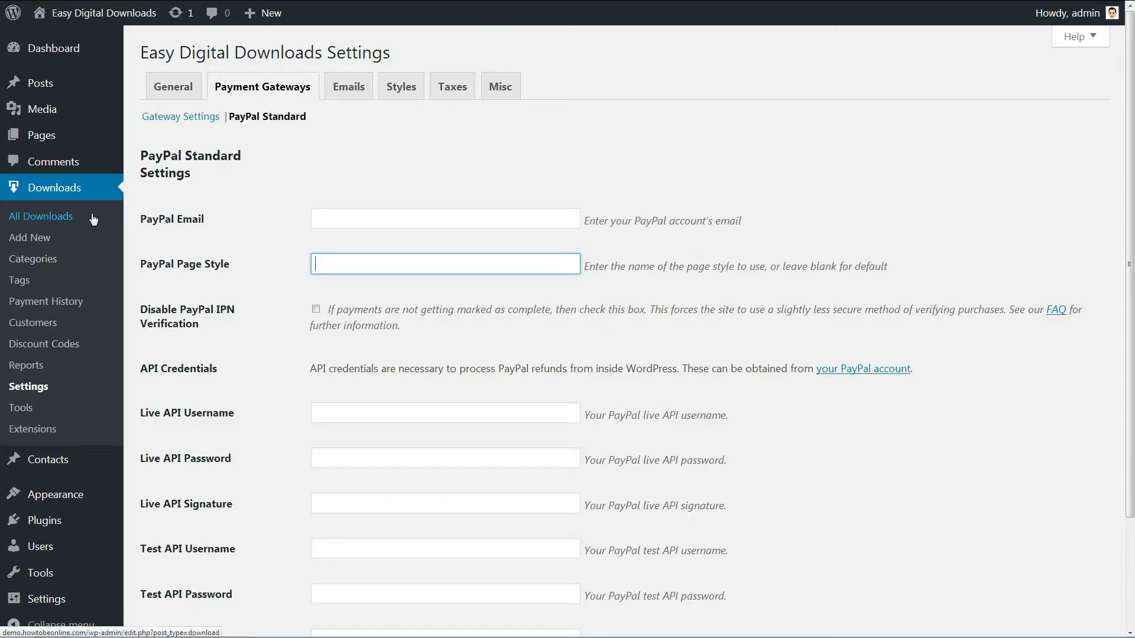
- Create a new download named "Test digital file" and place the cursor in its description
{"action": "left_click", "coordinate": [38, 239]}
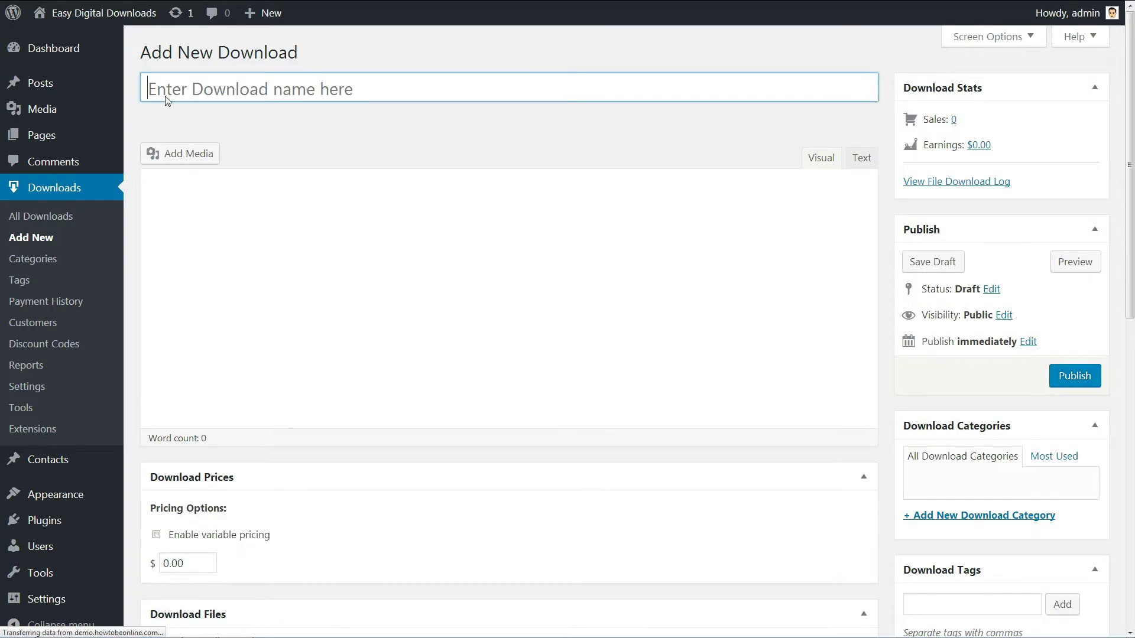
{"action": "left_click", "coordinate": [165, 90]}
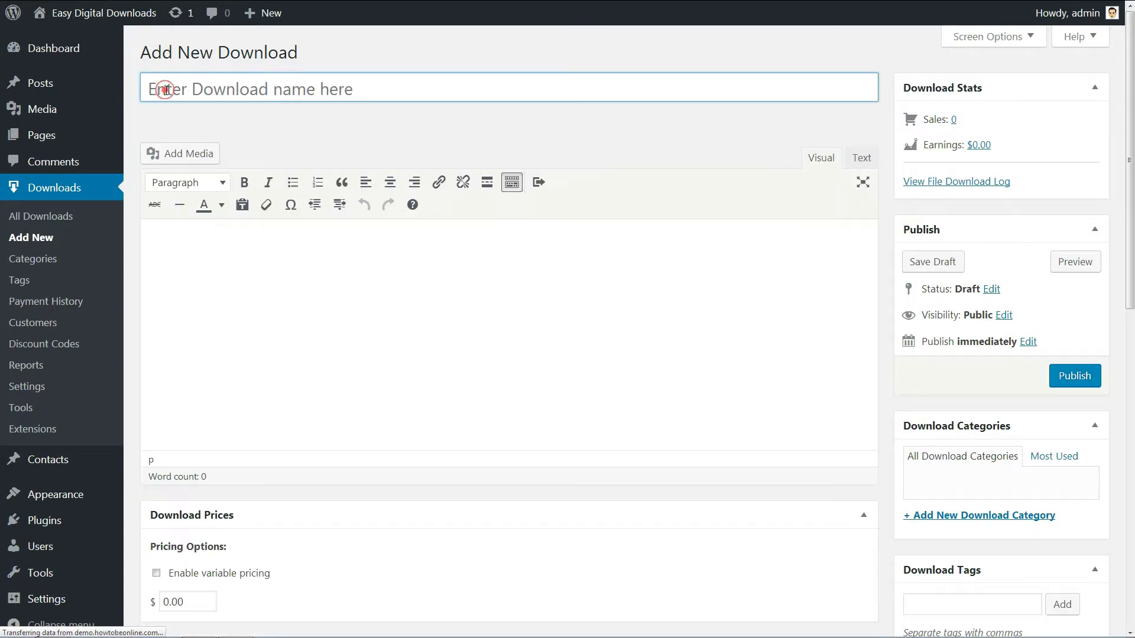
{"action": "type", "text": "Test d"}
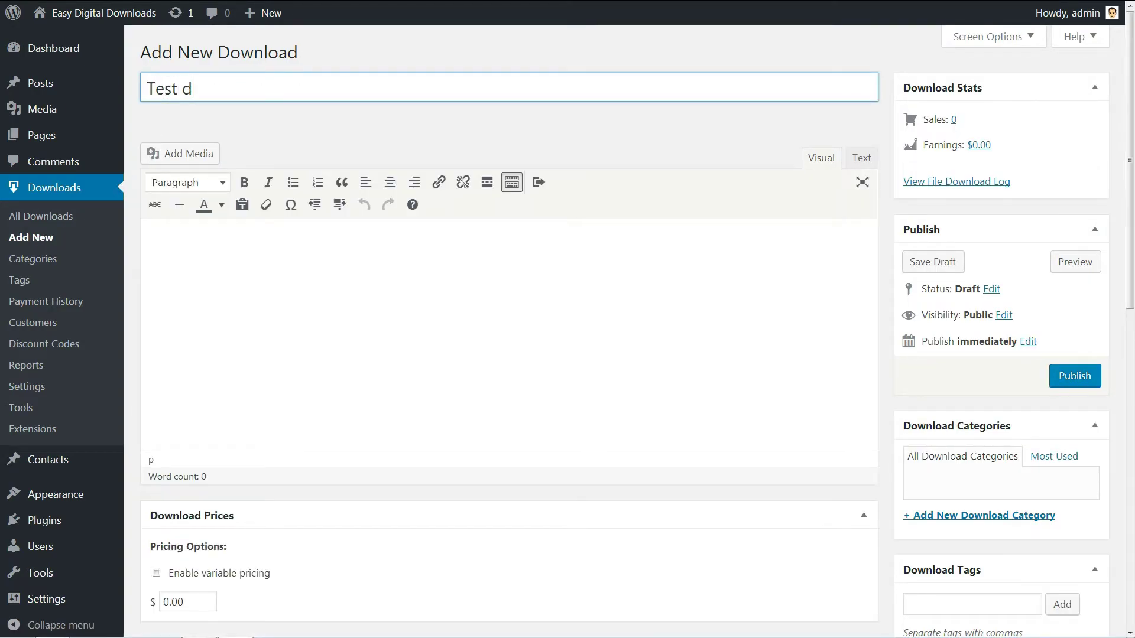
{"action": "type", "text": "igital file"}
{"action": "left_click", "coordinate": [193, 274]}
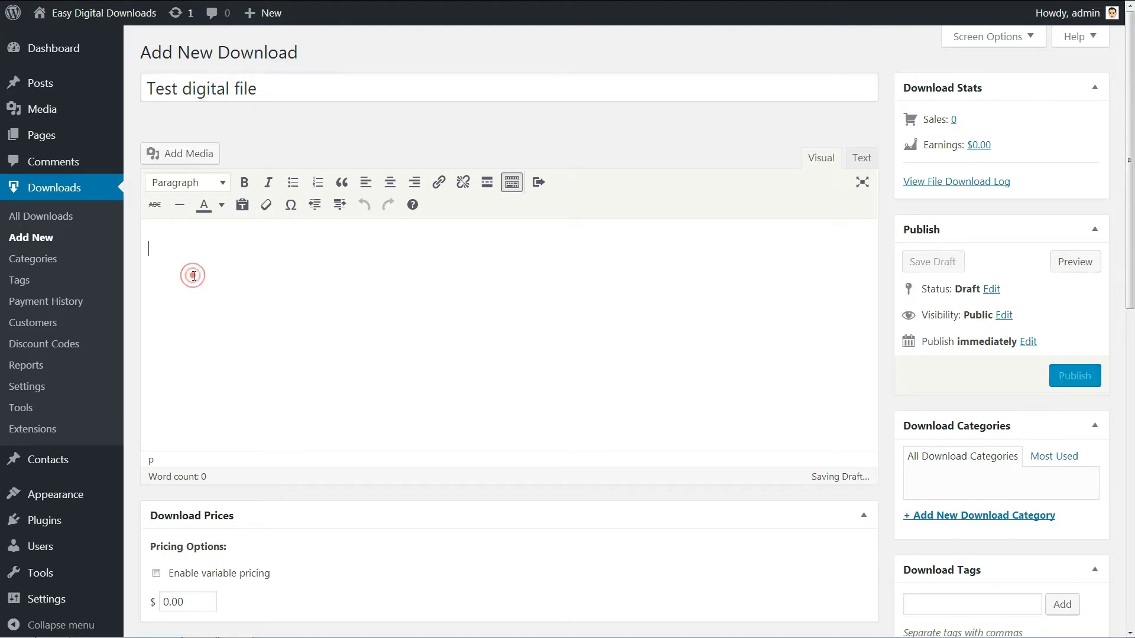
- Set the download's price to $50.00
{"action": "scroll", "coordinate": [201, 302], "scroll_direction": "down", "scroll_amount": 1}
{"action": "scroll", "coordinate": [201, 302], "scroll_direction": "down", "scroll_amount": 6}
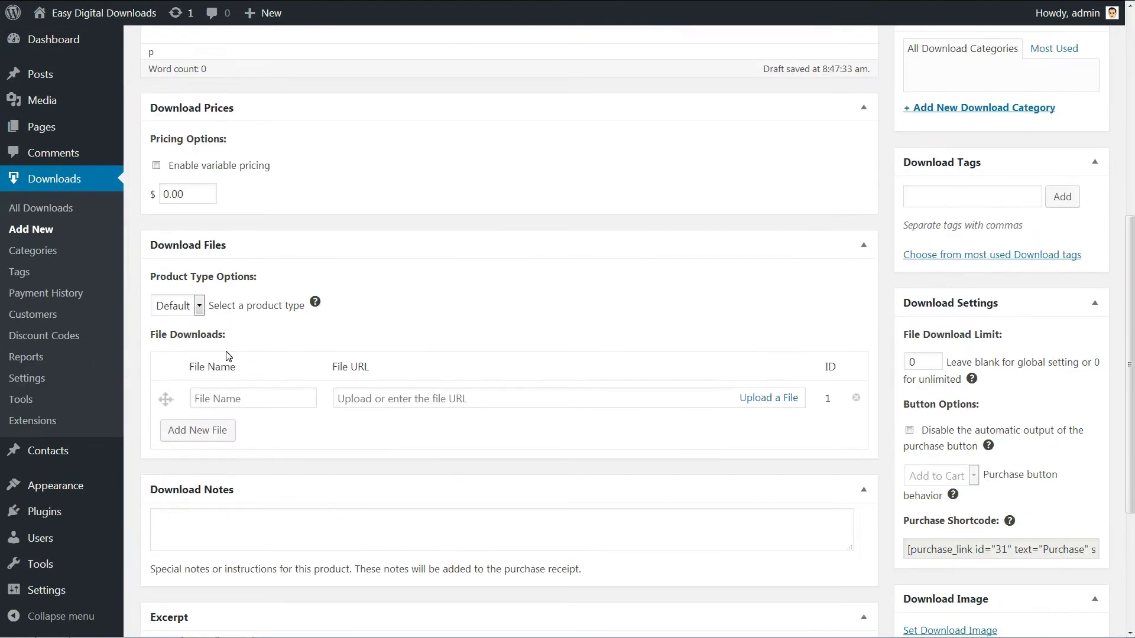
{"action": "left_click", "coordinate": [199, 195]}
{"action": "double_click", "coordinate": [167, 194]}
{"action": "type", "text": "50"}
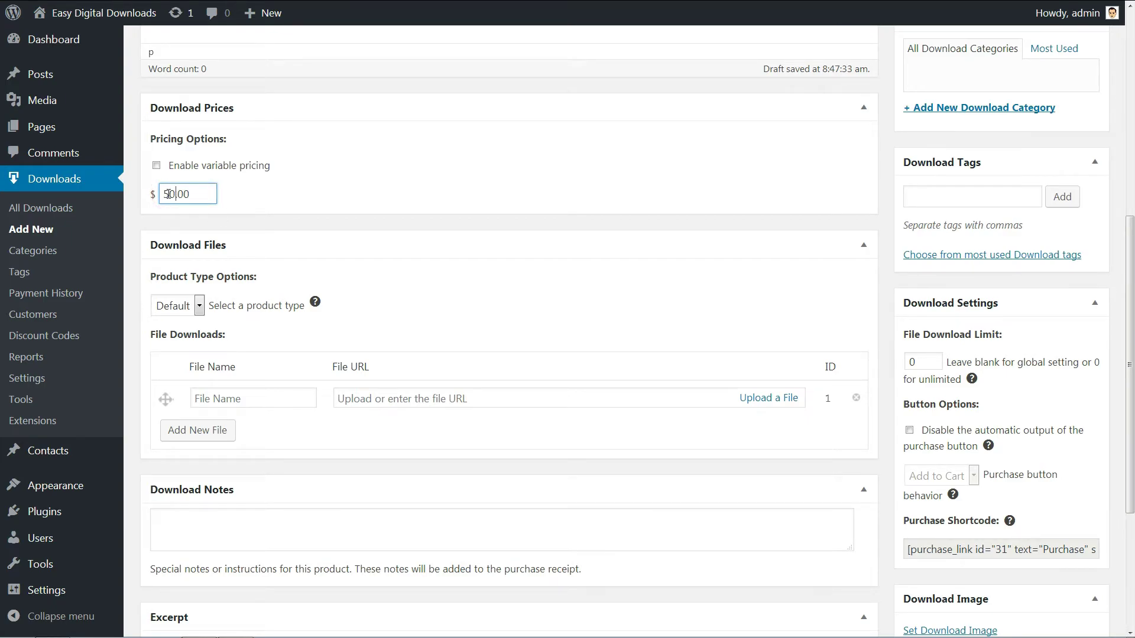
- Look at the product type options and the media dialog for uploading a download file, then close the dialog
{"action": "scroll", "coordinate": [421, 423], "scroll_direction": "down", "scroll_amount": 4}
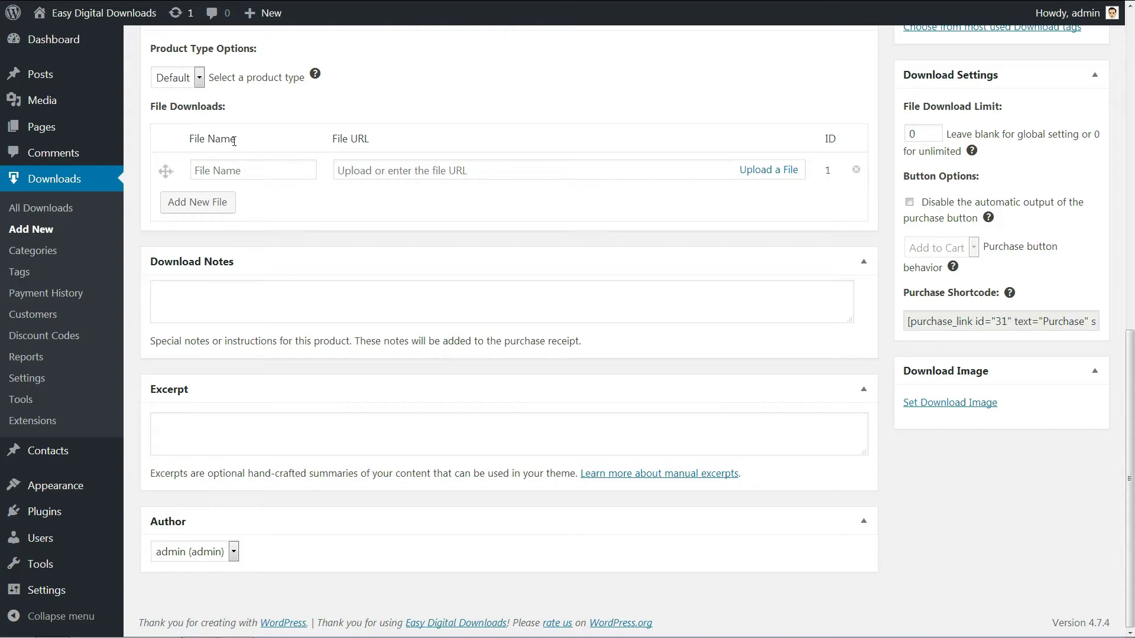
{"action": "left_click", "coordinate": [199, 77]}
{"action": "left_click", "coordinate": [199, 77]}
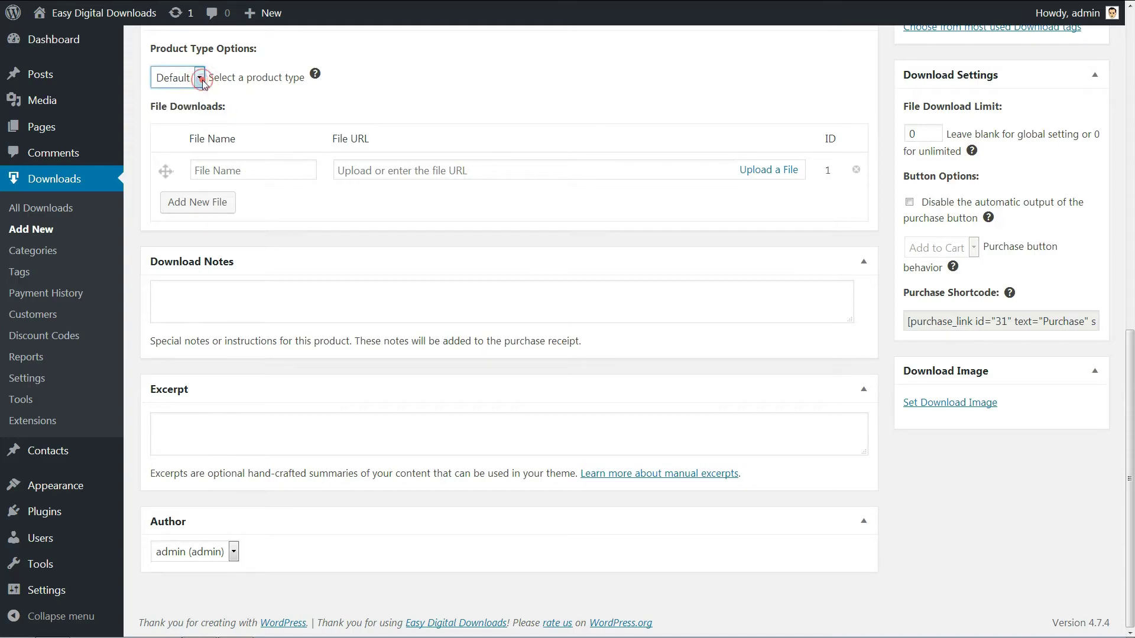
{"action": "left_click", "coordinate": [769, 171]}
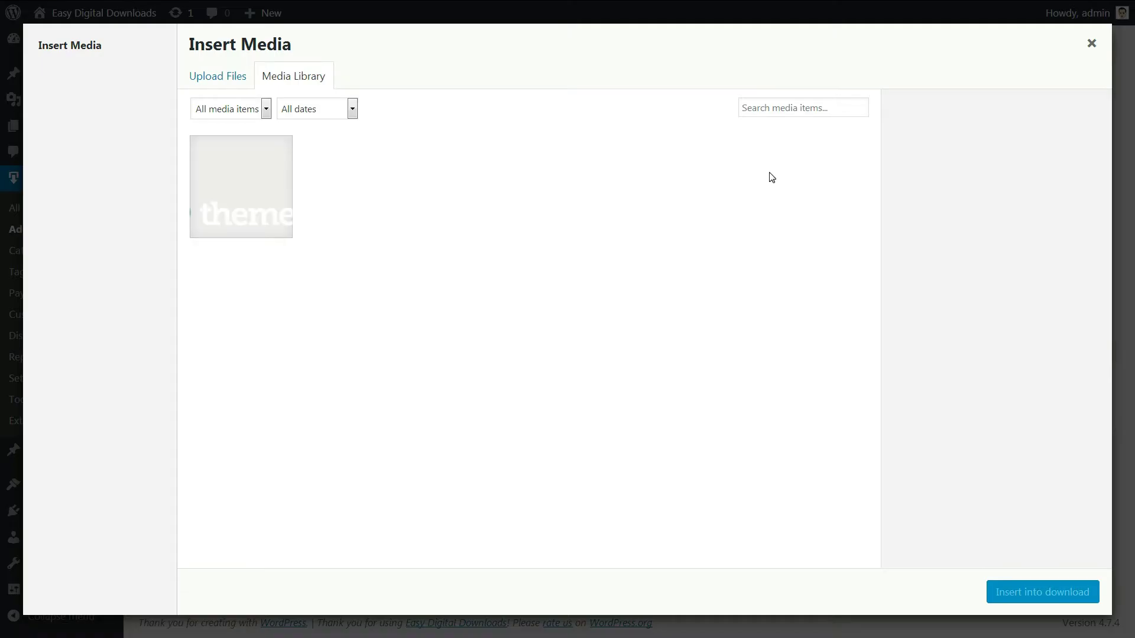
{"action": "left_click", "coordinate": [215, 83]}
{"action": "key", "text": "Escape"}
- Name the download file "Test" and publish the download
{"action": "left_click", "coordinate": [214, 170]}
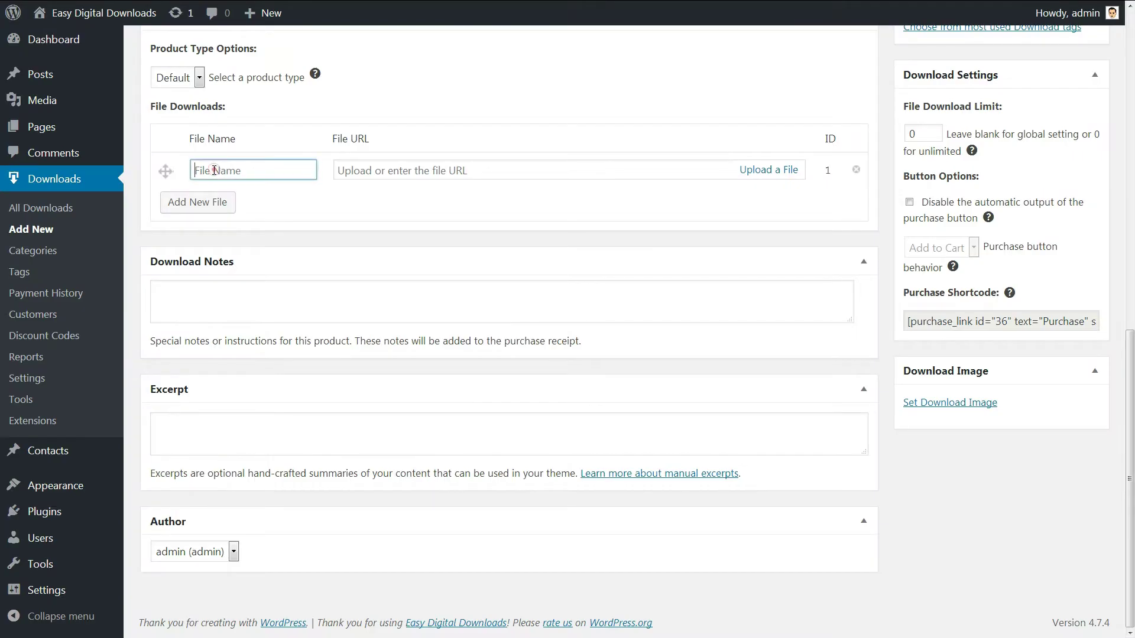
{"action": "type", "text": "Testf"}
{"action": "scroll", "coordinate": [778, 327], "scroll_direction": "up", "scroll_amount": 10}
{"action": "left_click", "coordinate": [1078, 309]}
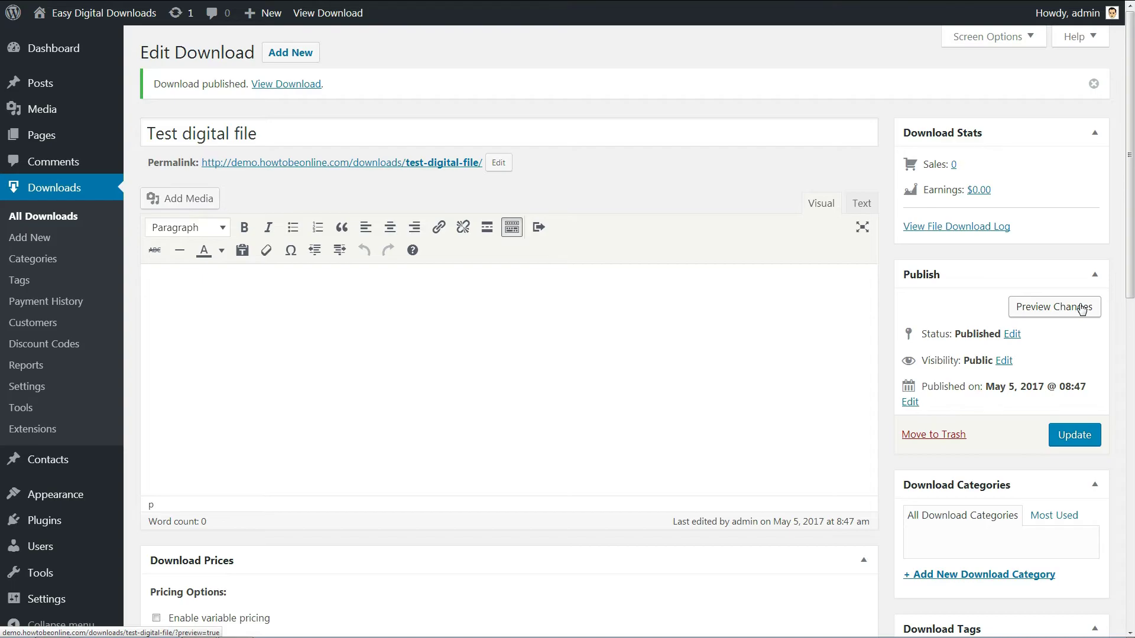
- Copy the full purchase shortcode from the published test download's settings
{"action": "scroll", "coordinate": [1082, 308], "scroll_direction": "down", "scroll_amount": 12}
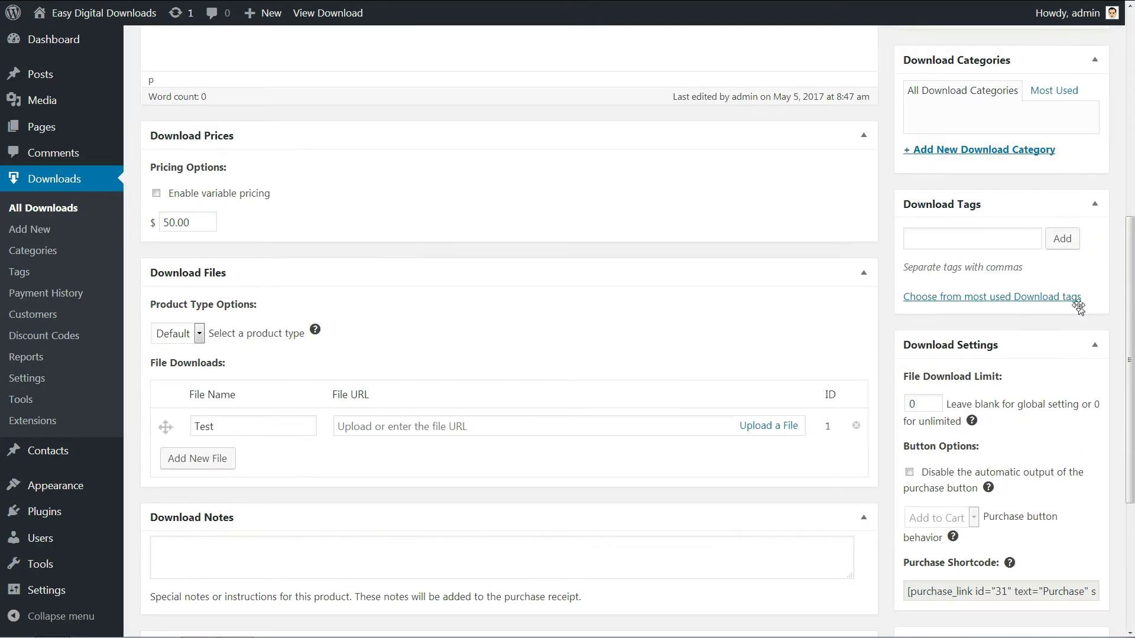
{"action": "scroll", "coordinate": [1080, 312], "scroll_direction": "up", "scroll_amount": 3}
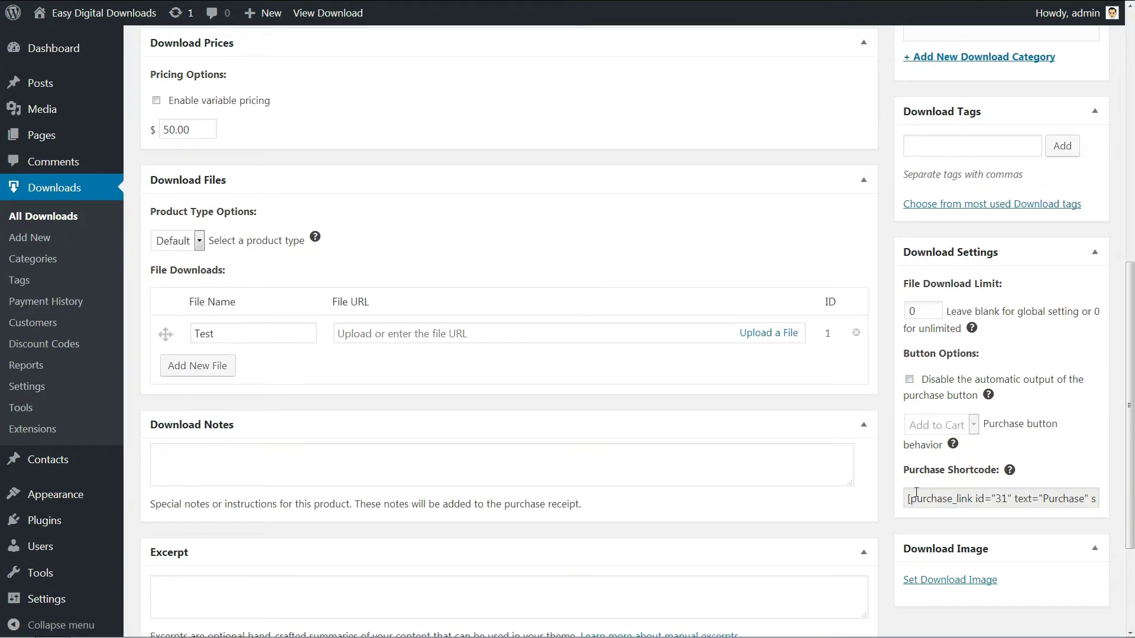
{"action": "left_click_drag", "start_coordinate": [907, 500], "coordinate": [1125, 500]}
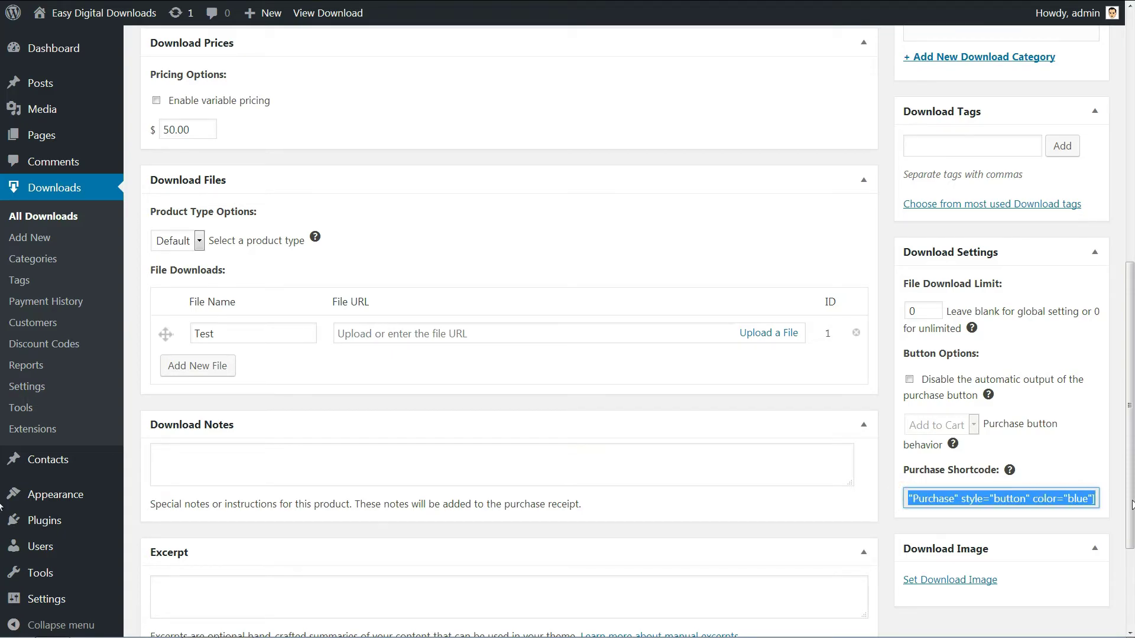
{"action": "right_click", "coordinate": [1012, 502]}
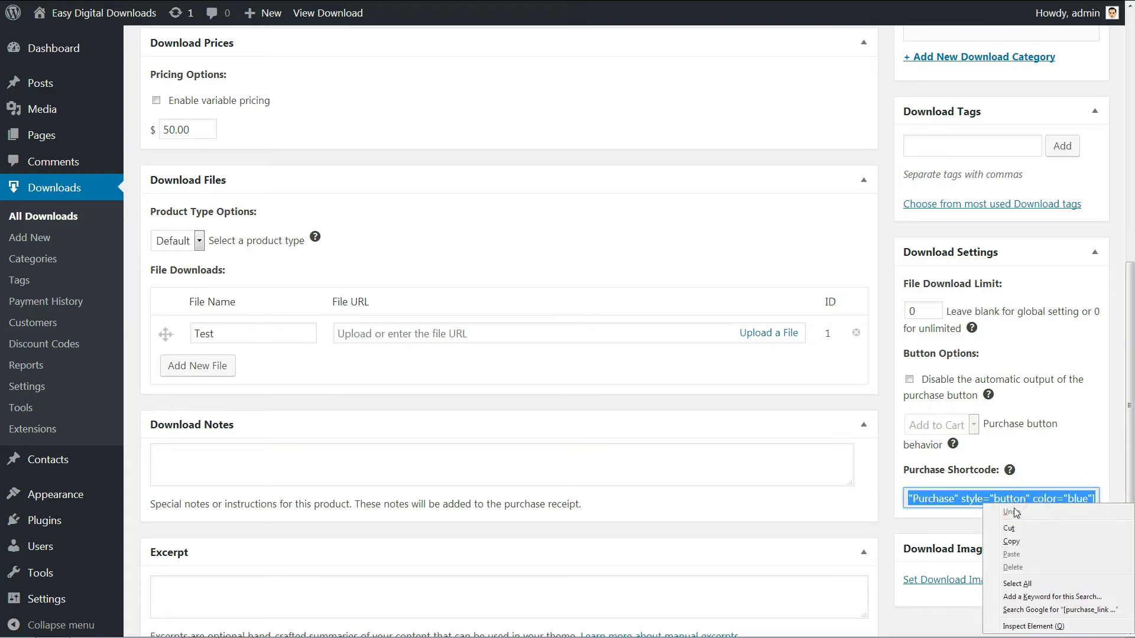
{"action": "left_click", "coordinate": [1019, 540]}
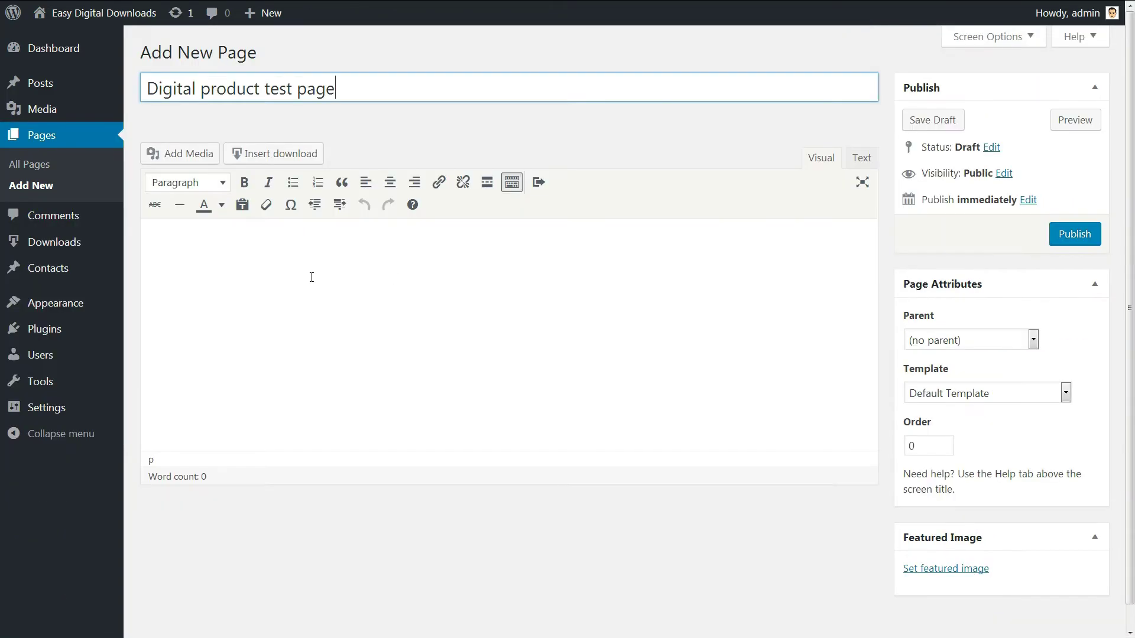
- Enter the shortcode [downloads] in the body of the new page "Digital product test page"
{"action": "left_click", "coordinate": [290, 249]}
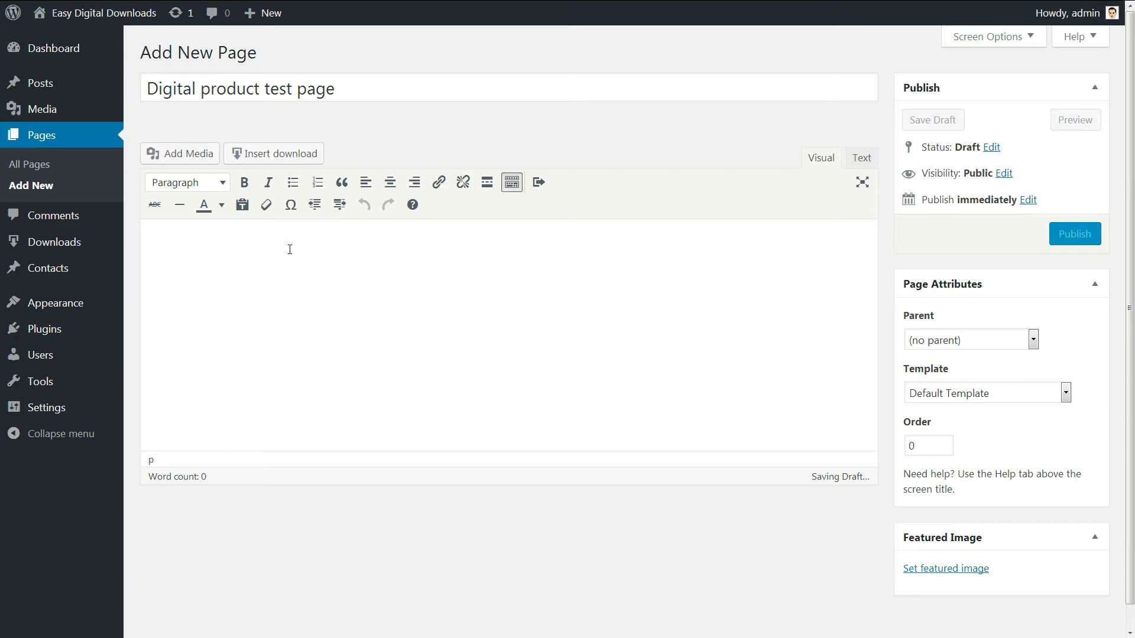
{"action": "type", "text": "["}
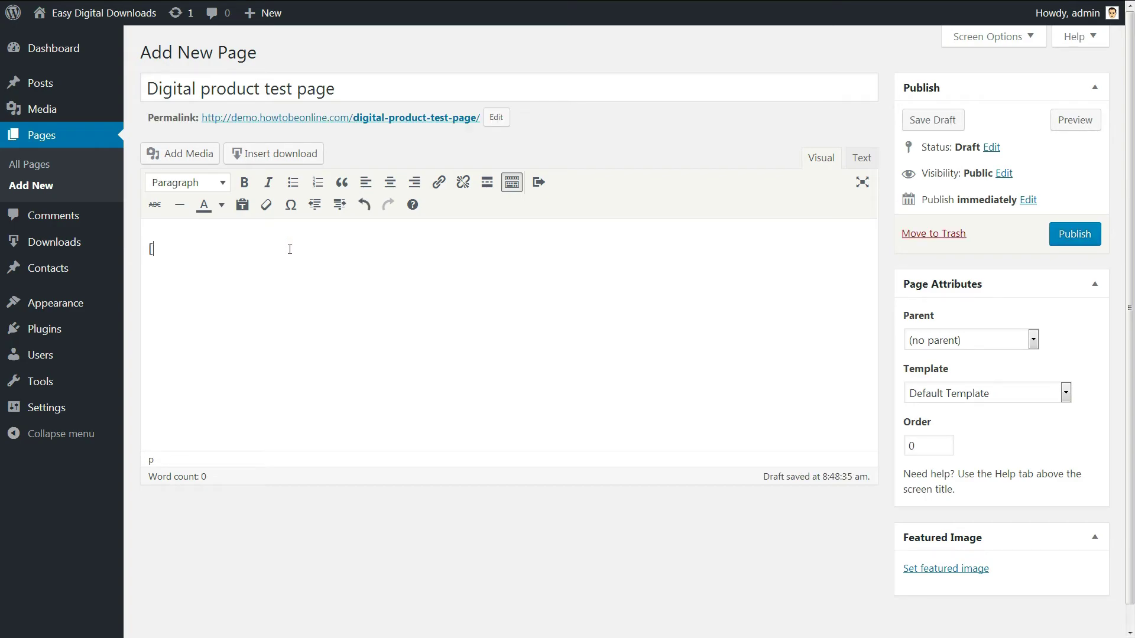
{"action": "type", "text": "downloads"}
- Set the page template to Full Width Page and publish the page
{"action": "left_click", "coordinate": [1064, 392]}
{"action": "left_click", "coordinate": [1024, 447]}
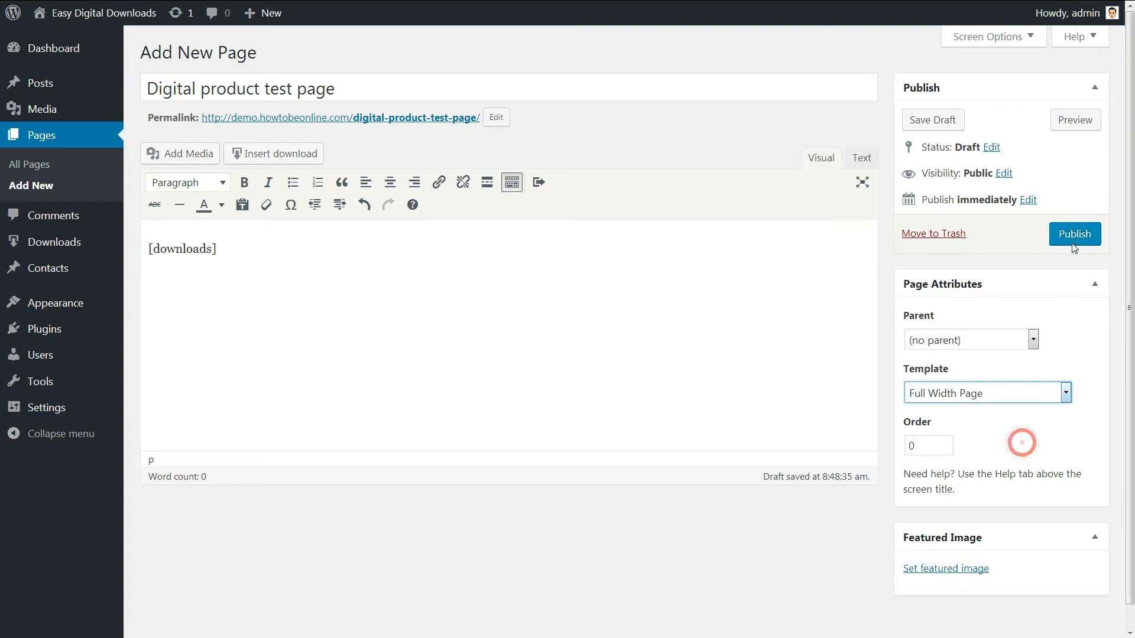
{"action": "left_click", "coordinate": [1064, 392]}
{"action": "left_click", "coordinate": [1045, 464]}
{"action": "left_click", "coordinate": [1074, 235]}
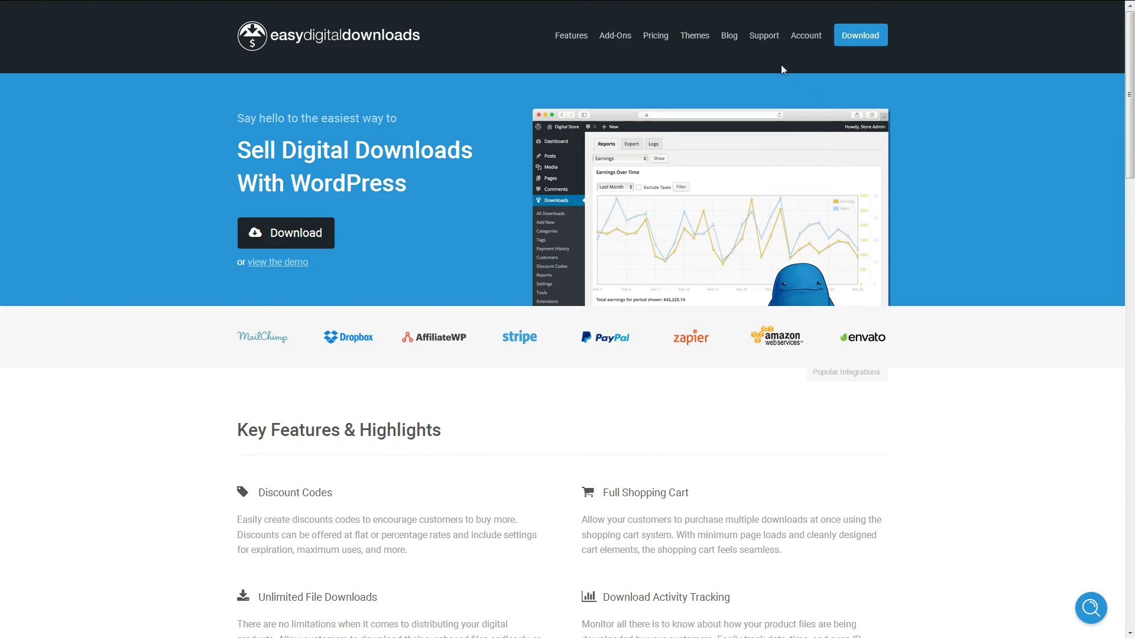
- Open the support documentation on the Easy Digital Downloads website
{"action": "mouse_move", "coordinate": [764, 37]}
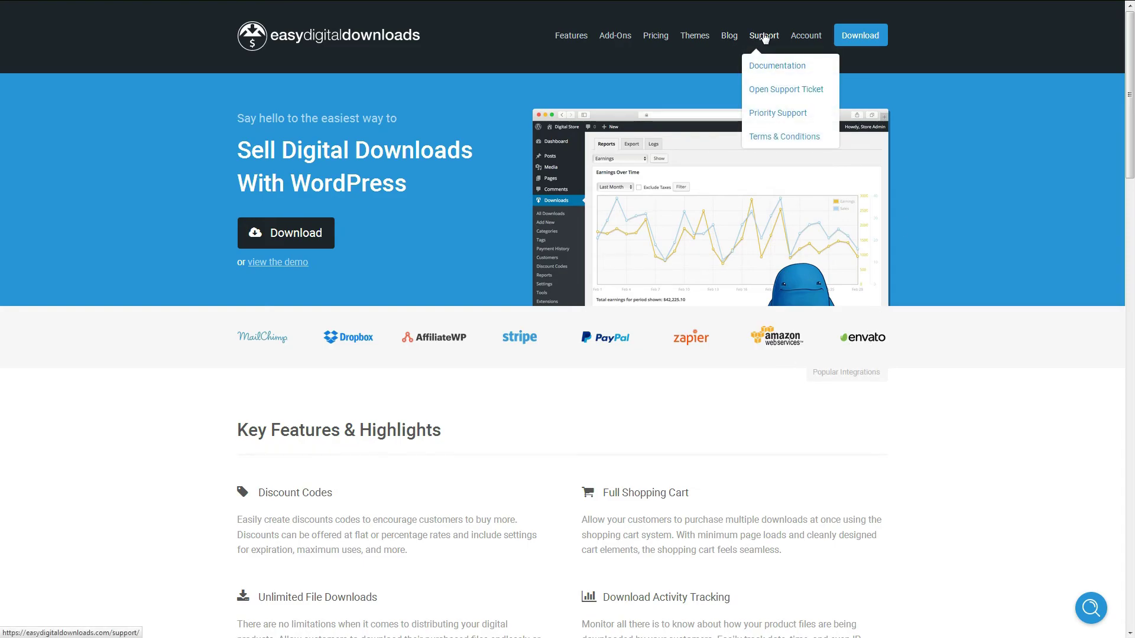
{"action": "left_click", "coordinate": [786, 67]}
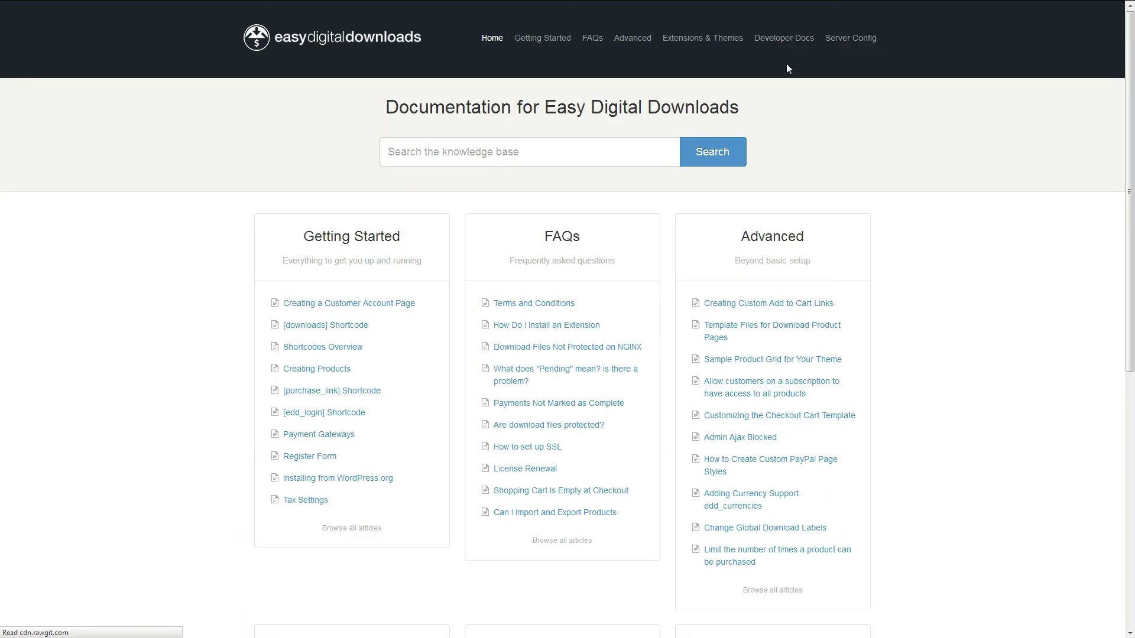